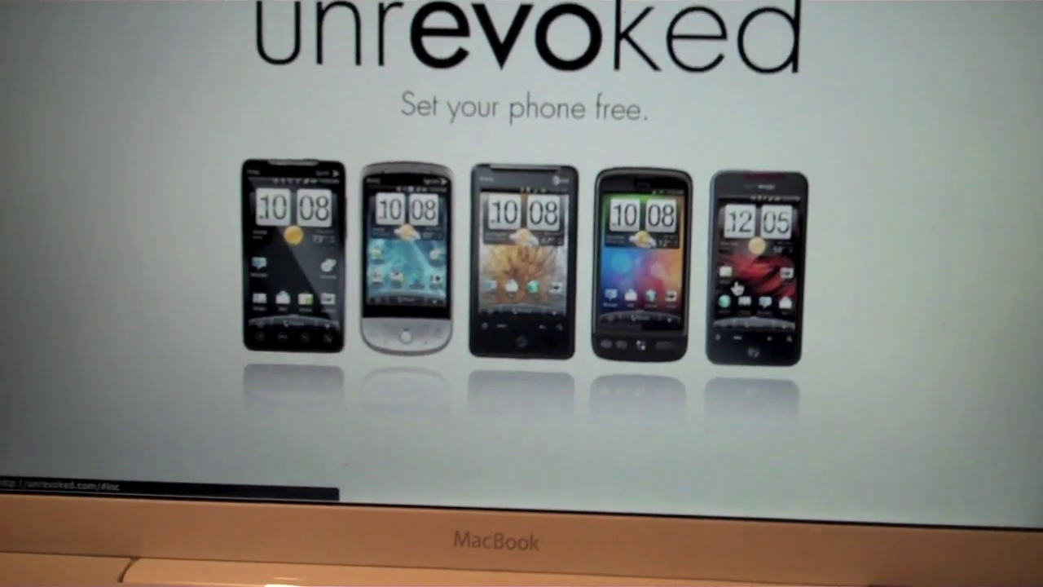
Step: Choose the Droid Incredible and go to its unrevoked3 download page
left_click(736, 287)
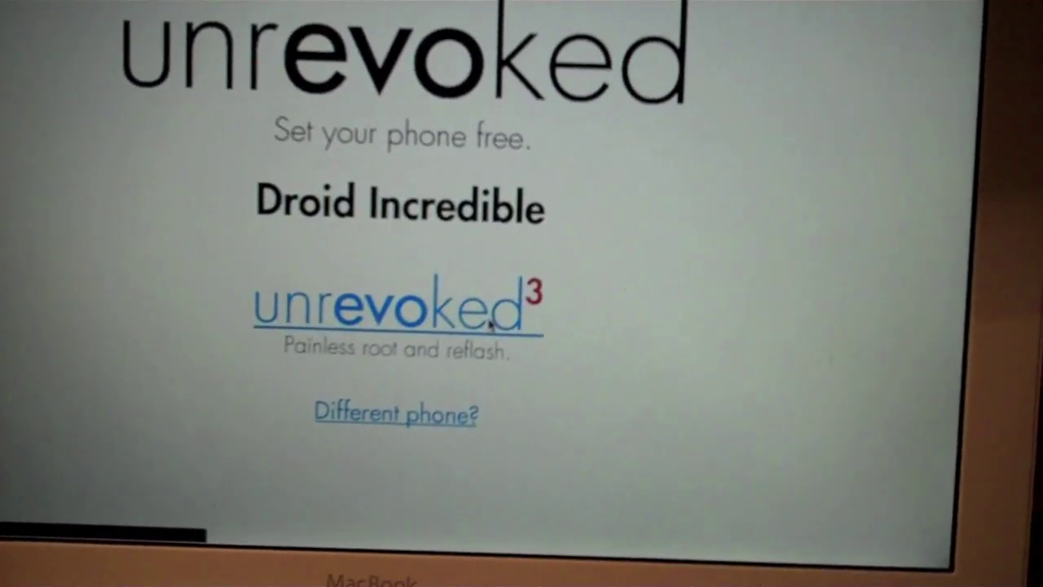
left_click(489, 322)
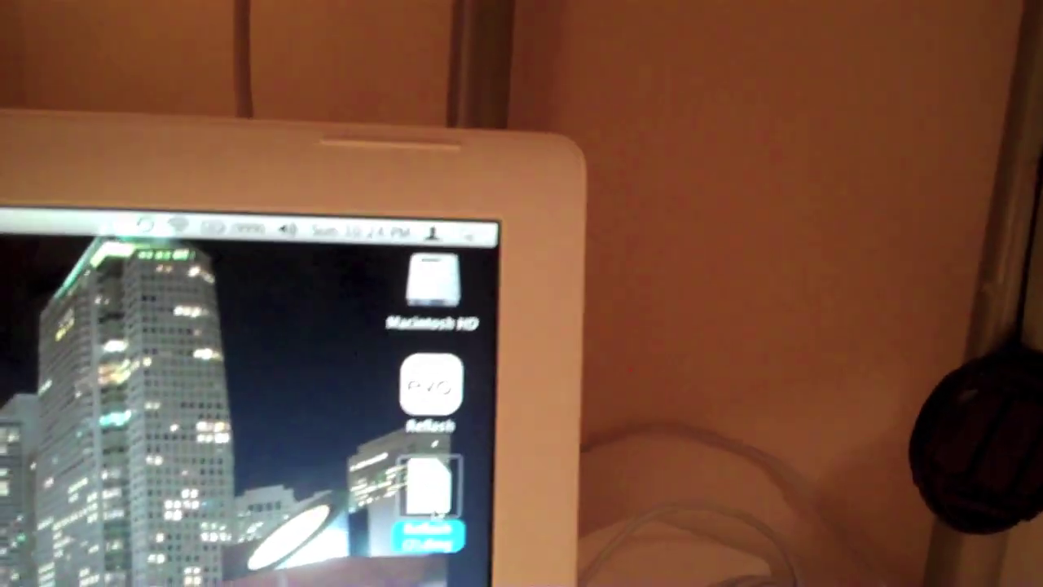
Step: Select the downloaded Reflash (2).dmg disk image on the desktop
left_click(509, 375)
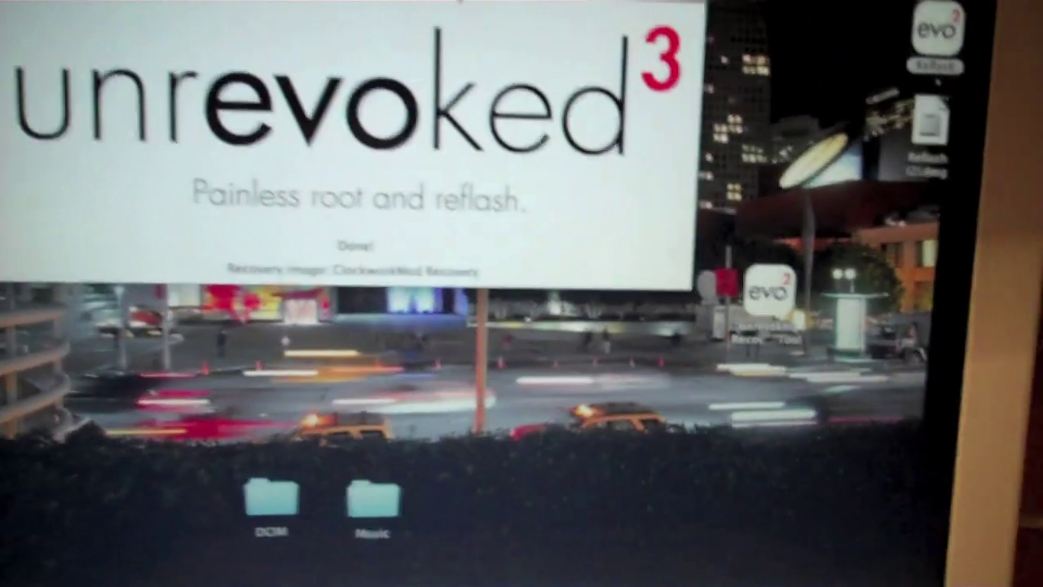
Step: Quit the finished unrevoked3 reflash tool with Cmd+Q
key("super+q")
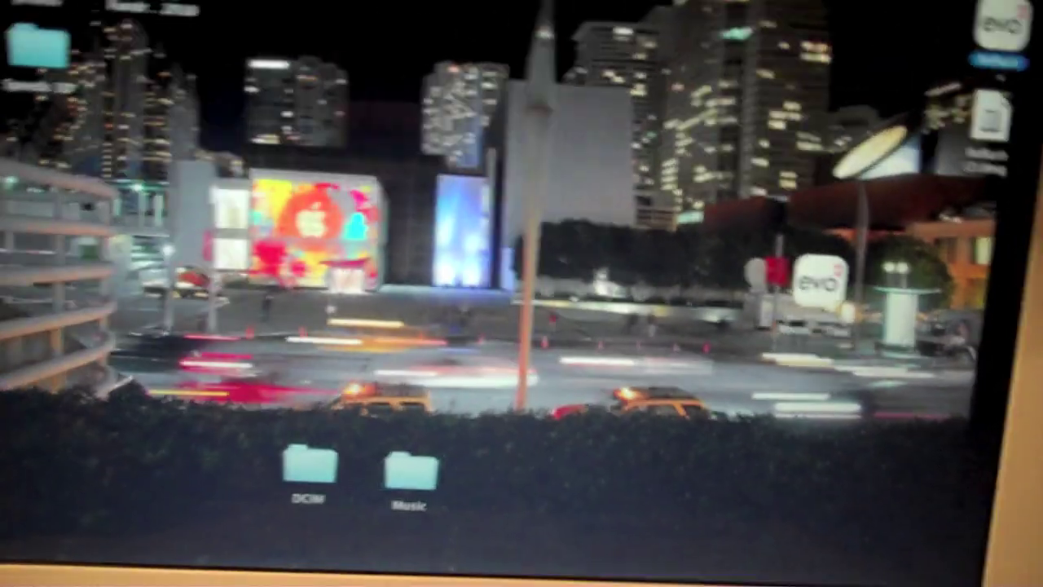